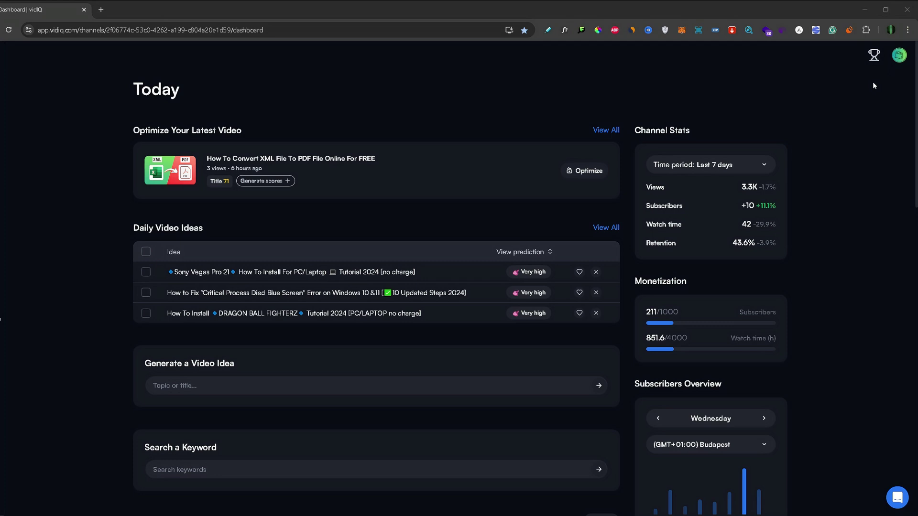
Bring up the account menu from the profile avatar on the dashboard
left_click(899, 58)
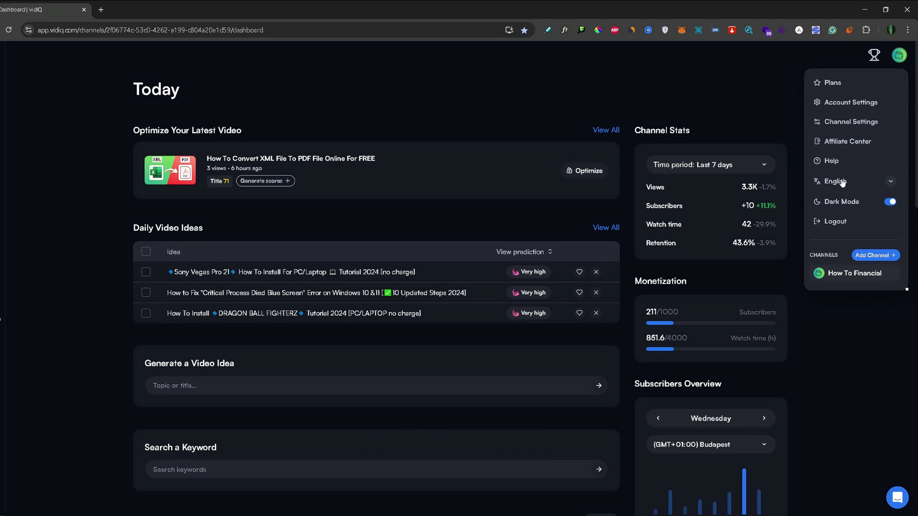
Expand the interface language list beside English in the account menu
left_click(891, 185)
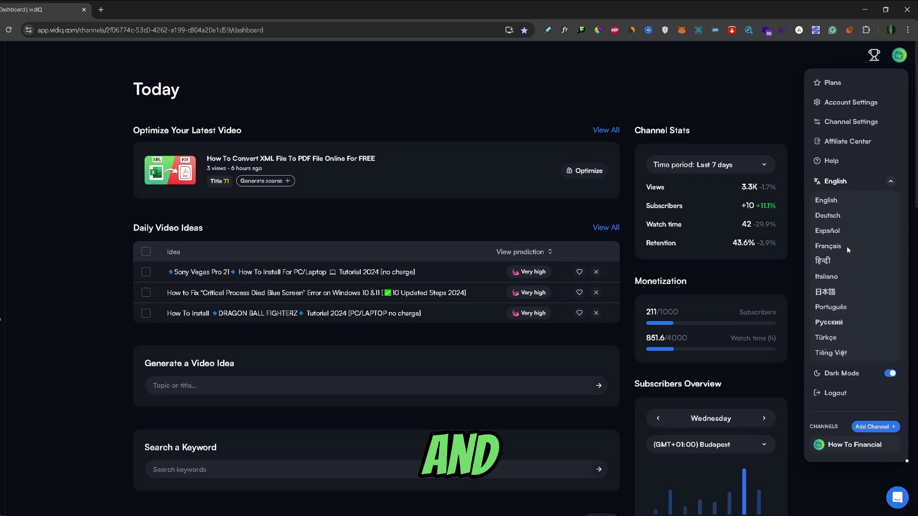
Dismiss the account menu and language list, returning to the Today dashboard in English
left_click(771, 105)
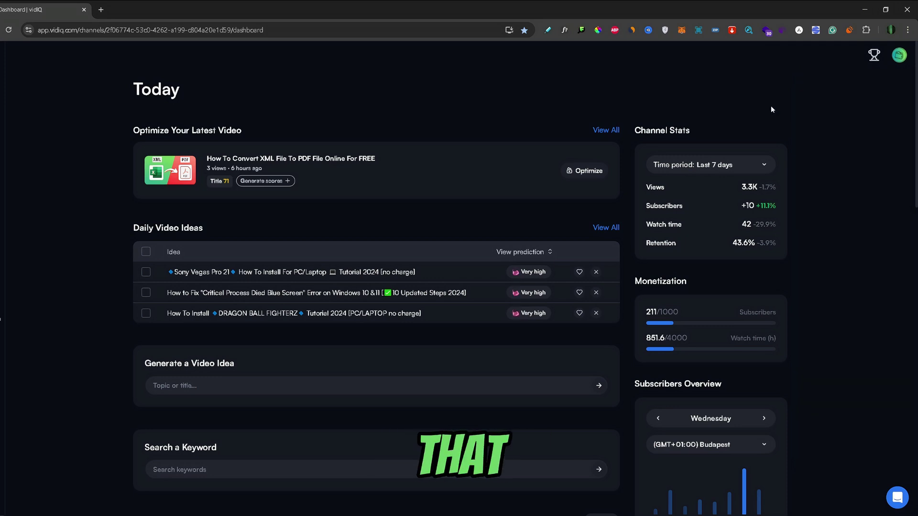